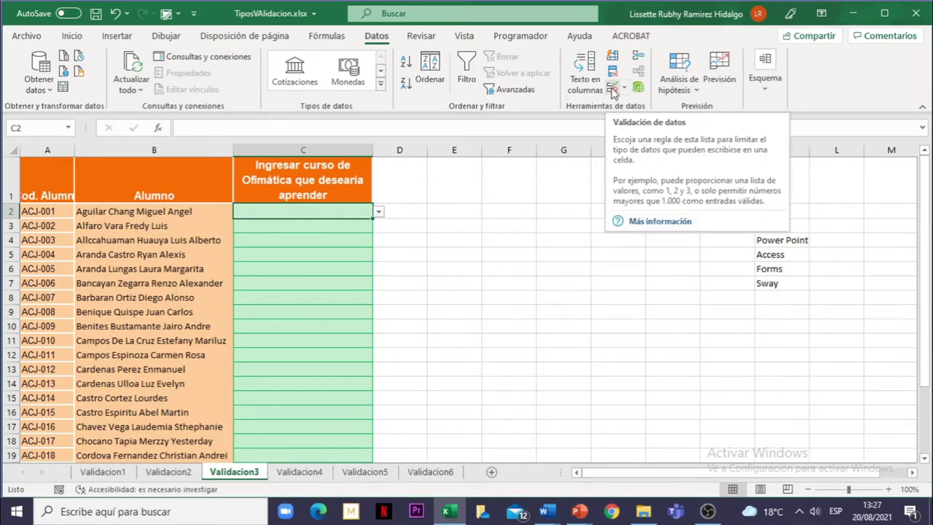
# Review C2's data validation settings on the current sheet and close them unchanged
pyautogui.click(613, 89)
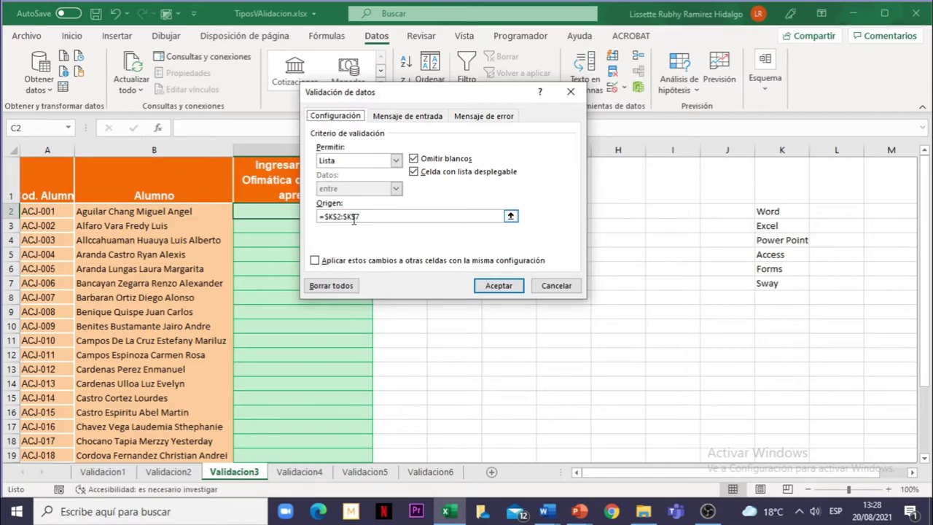
pyautogui.click(571, 92)
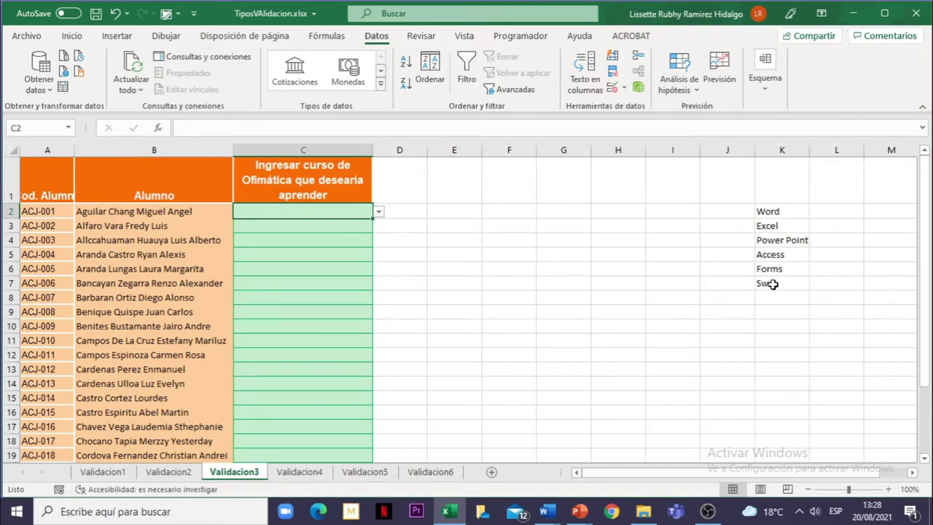
pyautogui.click(611, 88)
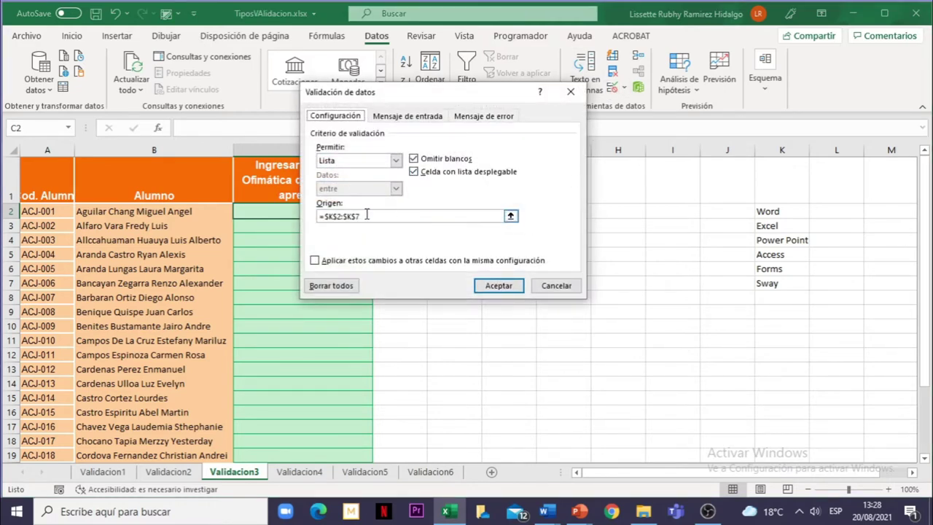
pyautogui.click(365, 216)
pyautogui.click(571, 91)
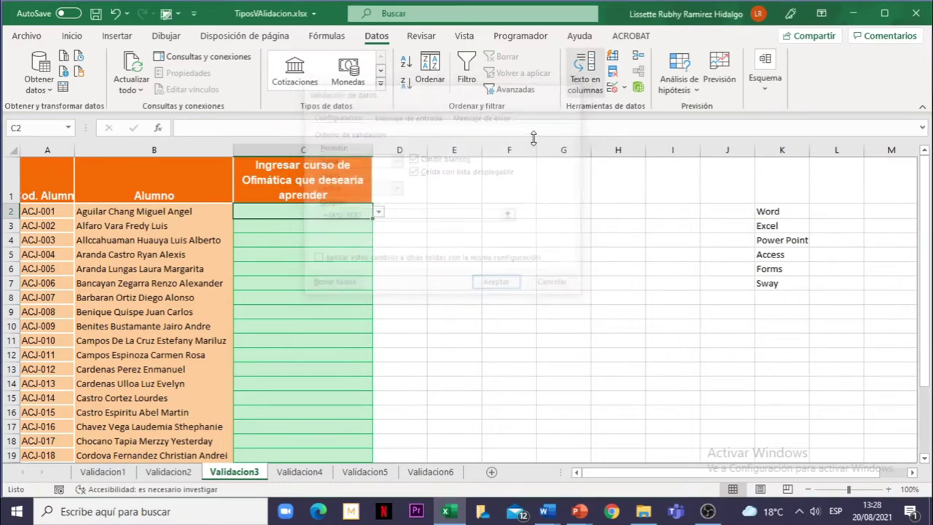
# Go to sheet Validacion4 and select K2 as the start of the course list
pyautogui.click(305, 472)
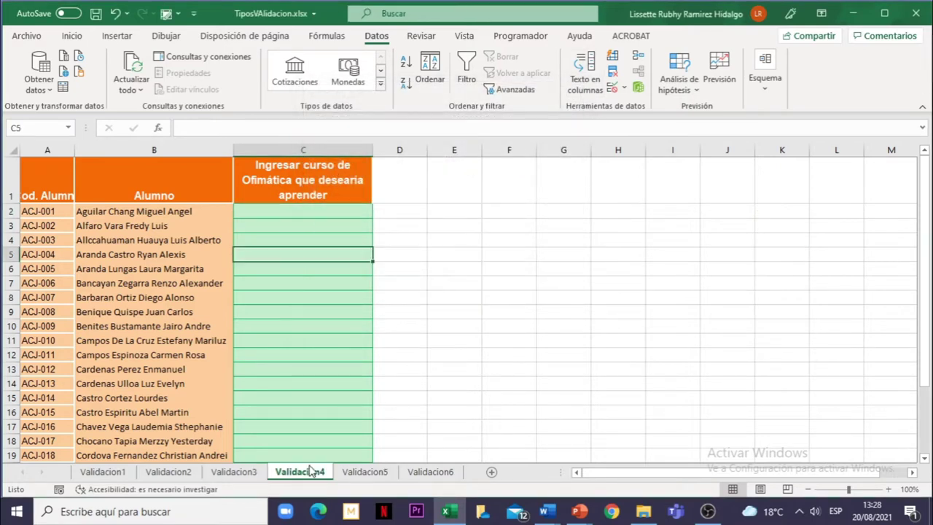
pyautogui.click(290, 212)
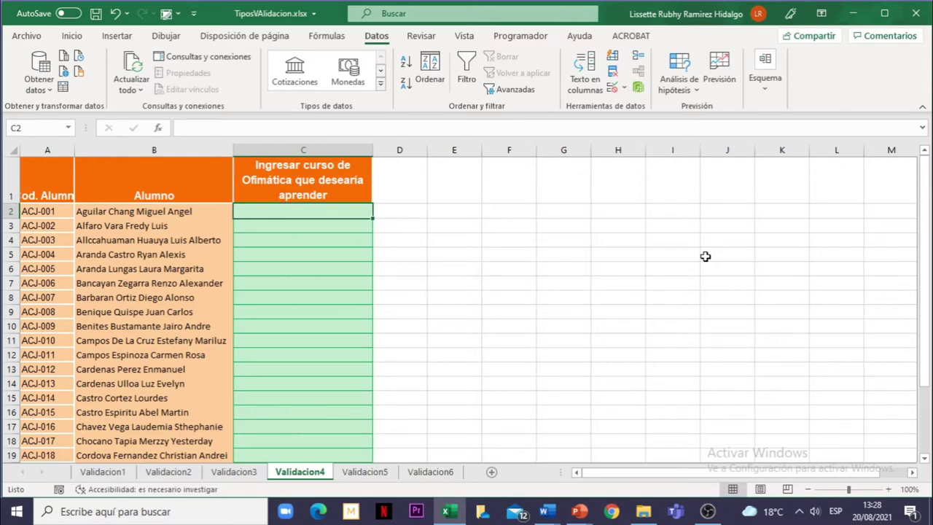
pyautogui.click(779, 212)
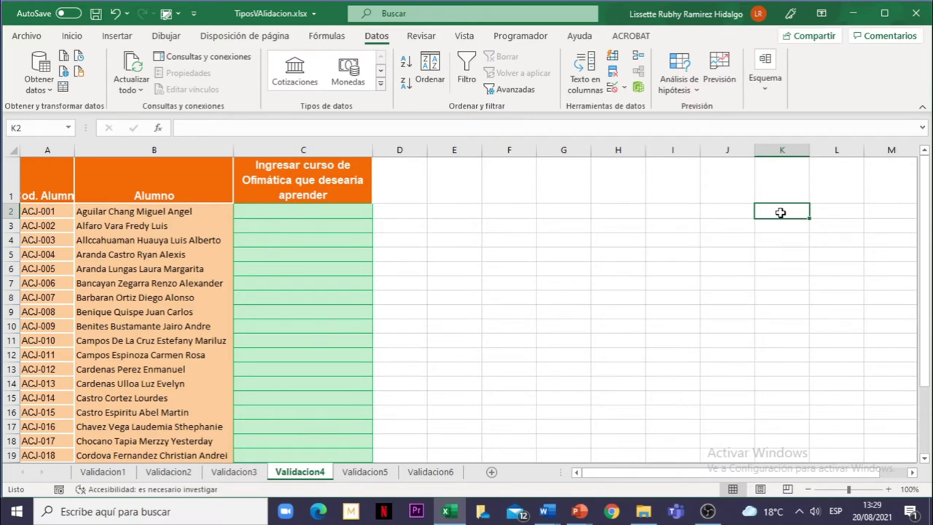
# Enter Word, Excel and Power Point in K2 to K4
pyautogui.write('Word')
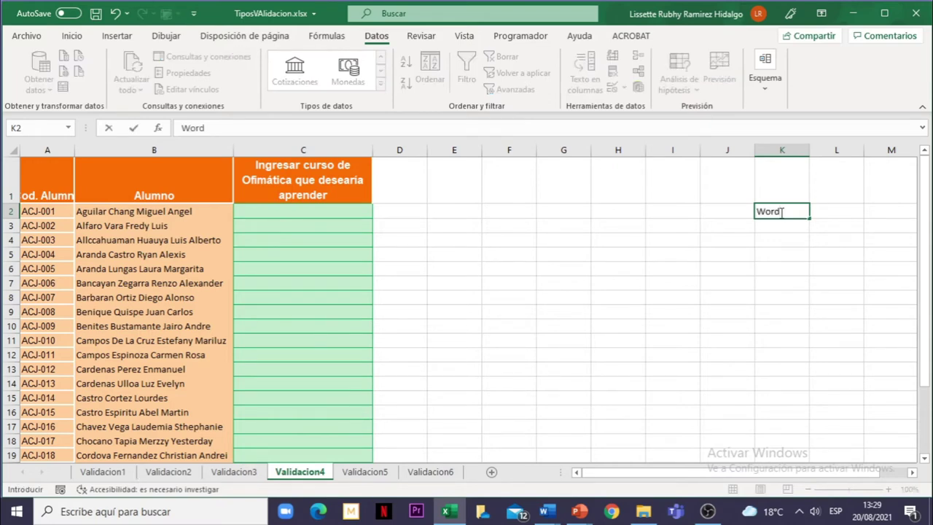
pyautogui.hotkey('ctrl', 'Return')
pyautogui.press('Return')
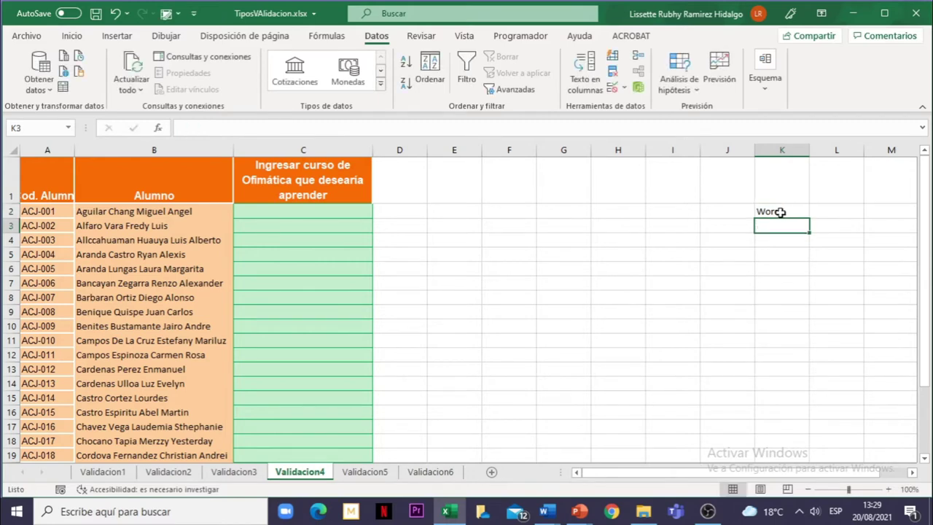
pyautogui.write('Exce')
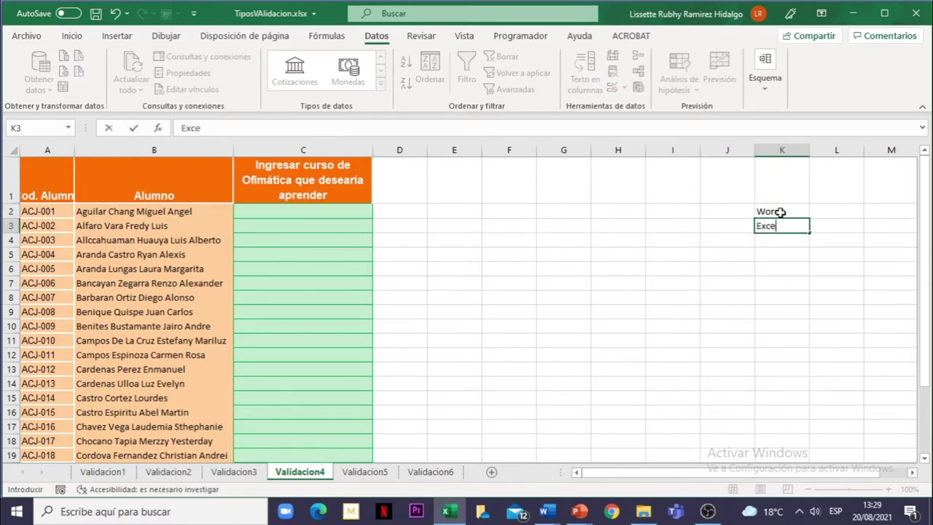
pyautogui.write('l')
pyautogui.press('Return')
pyautogui.write('Pow')
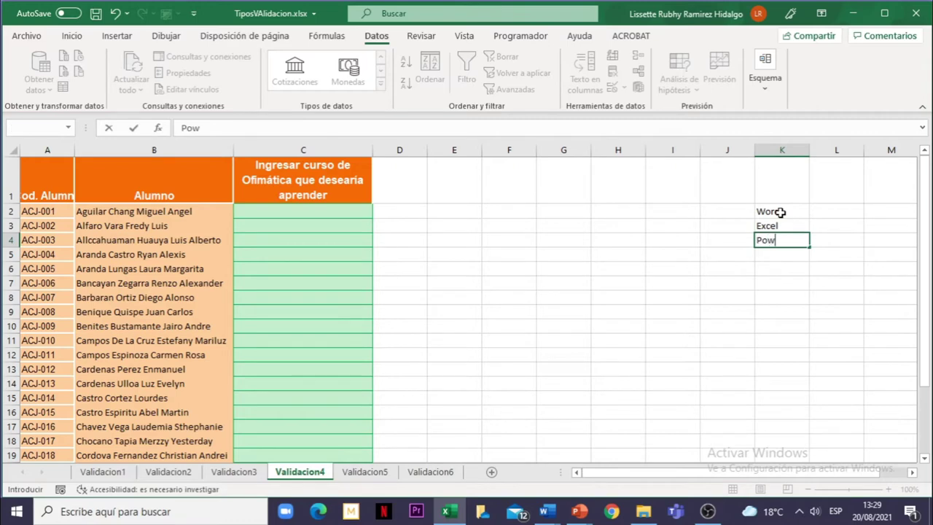
pyautogui.write('er Poi')
pyautogui.write('nt')
pyautogui.press('Return')
# Enter Access, Forms and Sway in K5 to K7
pyautogui.write('Acc')
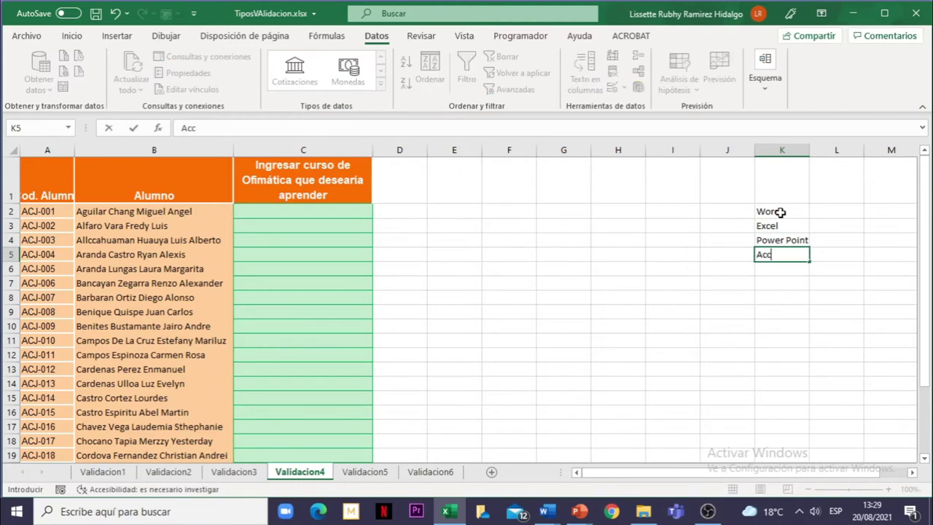
pyautogui.write('ess')
pyautogui.press('Return')
pyautogui.write('For')
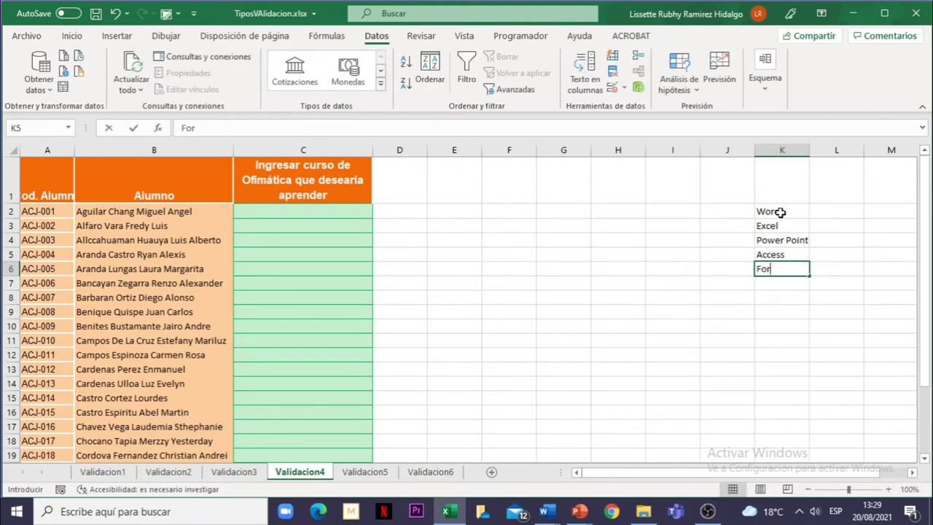
pyautogui.write('ms')
pyautogui.press('Return')
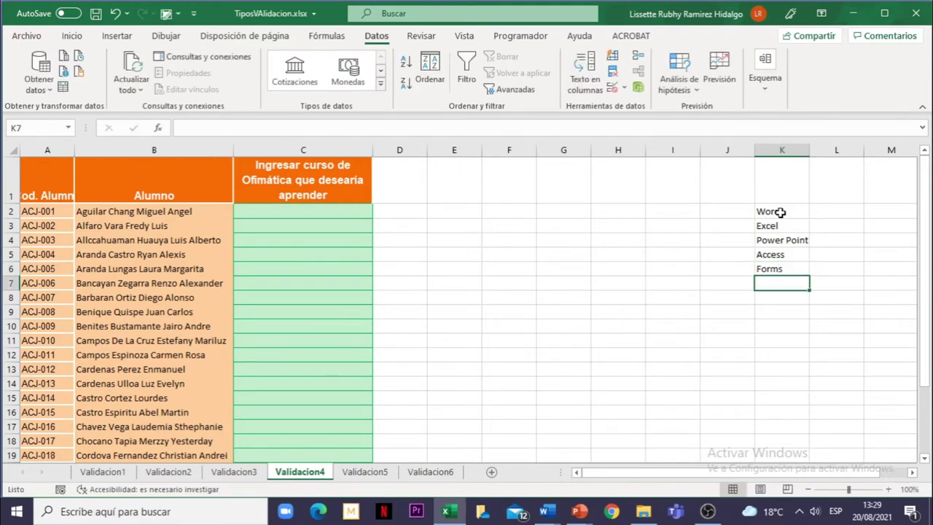
pyautogui.write('Sway')
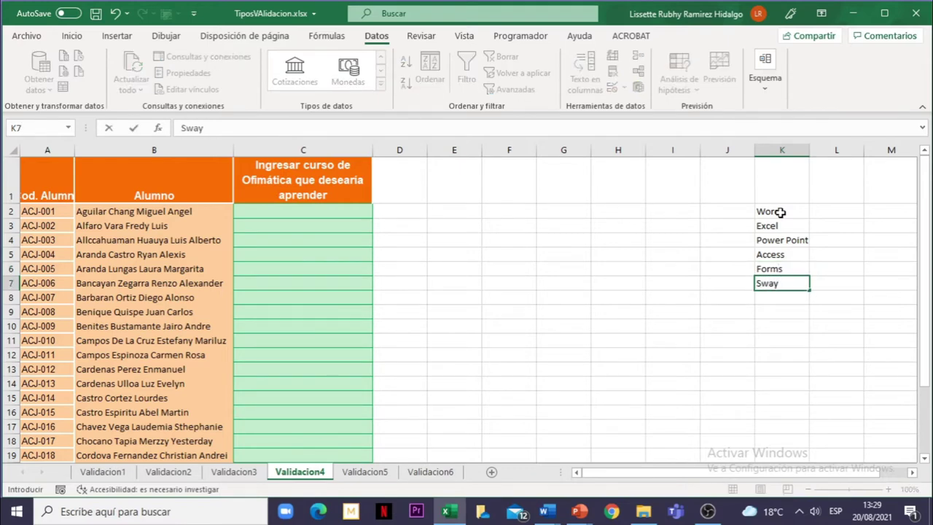
pyautogui.press('Return')
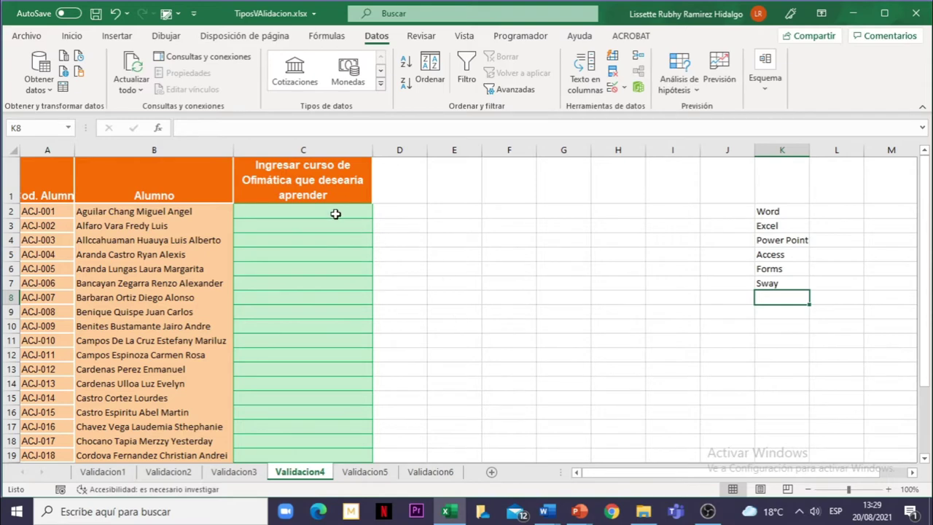
# Select C2:C27 and start a Data Validation rule allowing a Lista, ready for its source
pyautogui.moveTo(335, 215)
pyautogui.mouseDown()
pyautogui.moveTo(344, 457)
pyautogui.moveTo(345, 437)
pyautogui.mouseUp()
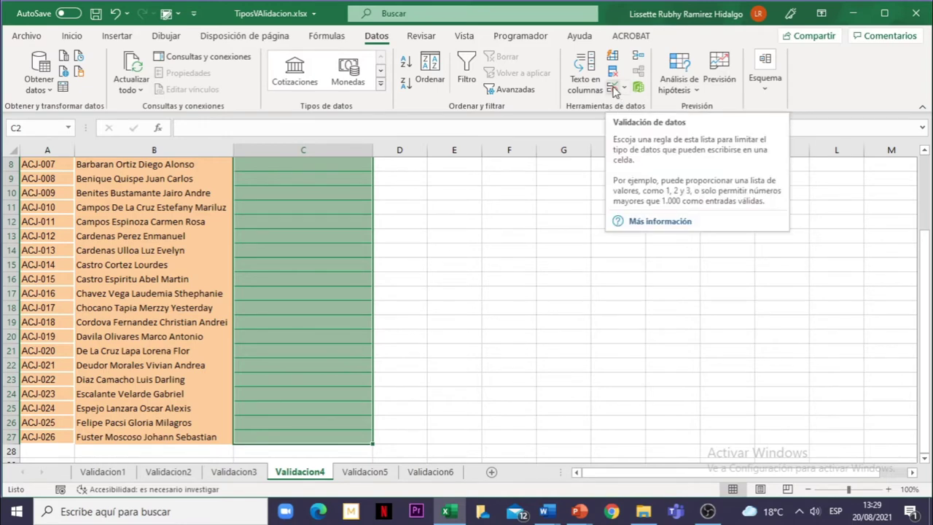
pyautogui.click(614, 89)
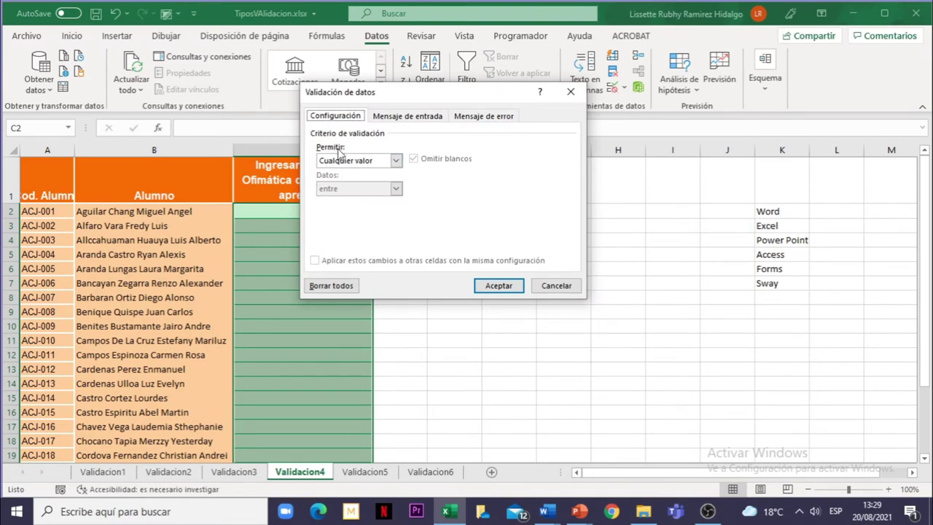
pyautogui.click(397, 161)
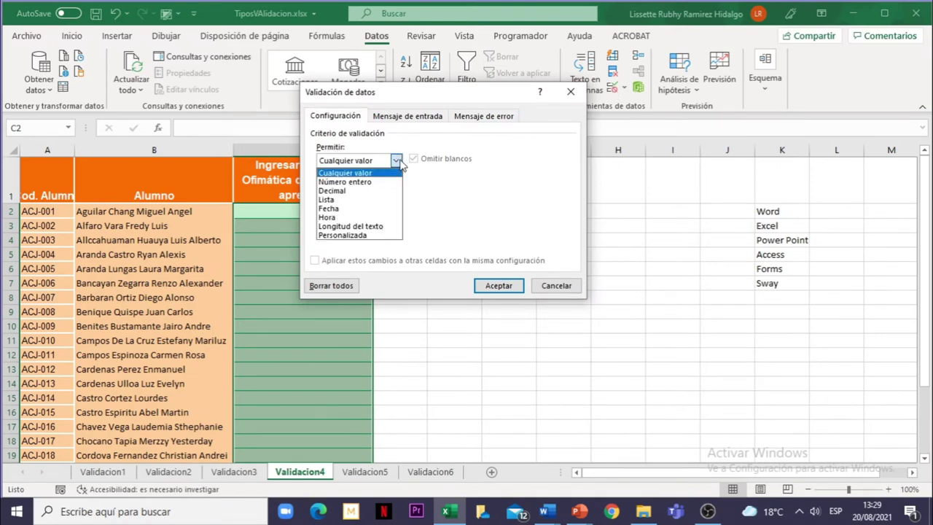
pyautogui.click(339, 201)
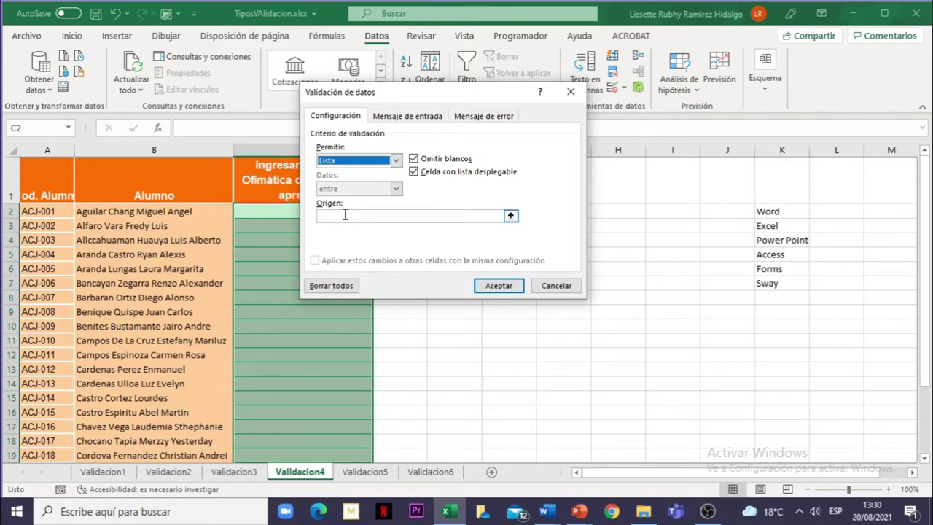
pyautogui.click(345, 216)
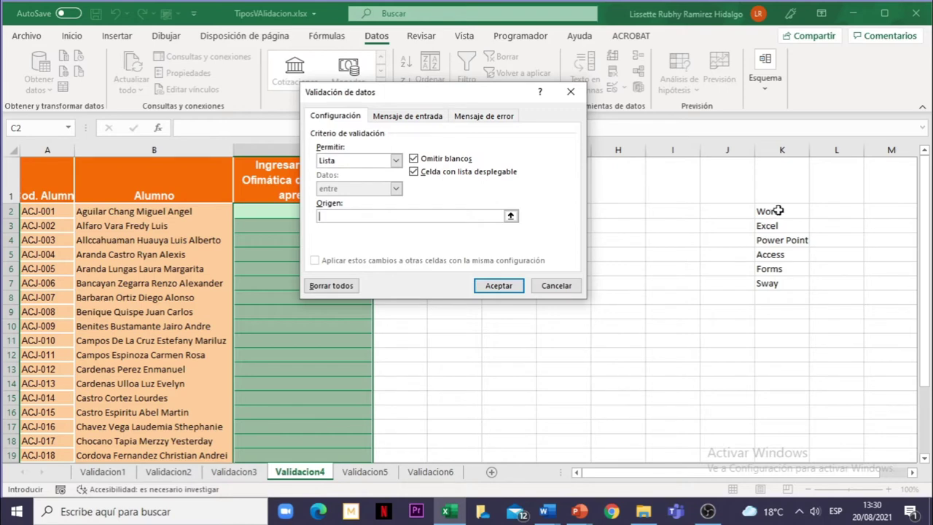
# Use K2:K7 as the list source, check the message tabs, and apply with Aceptar
pyautogui.moveTo(778, 211); pyautogui.dragTo(778, 282)
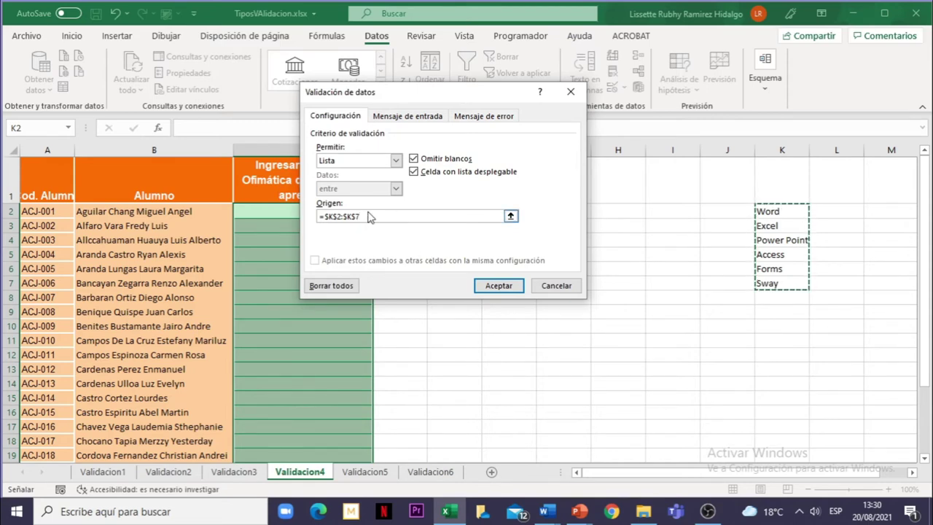
pyautogui.click(386, 119)
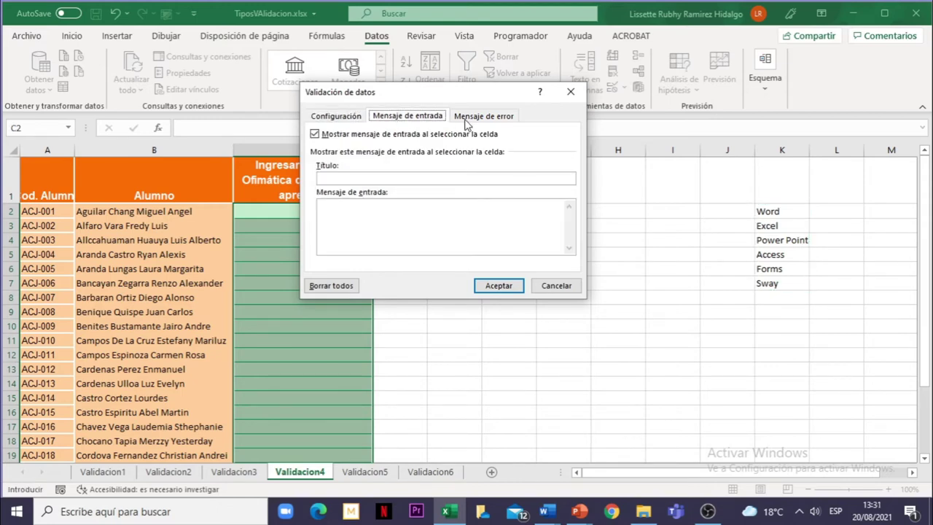
pyautogui.click(467, 120)
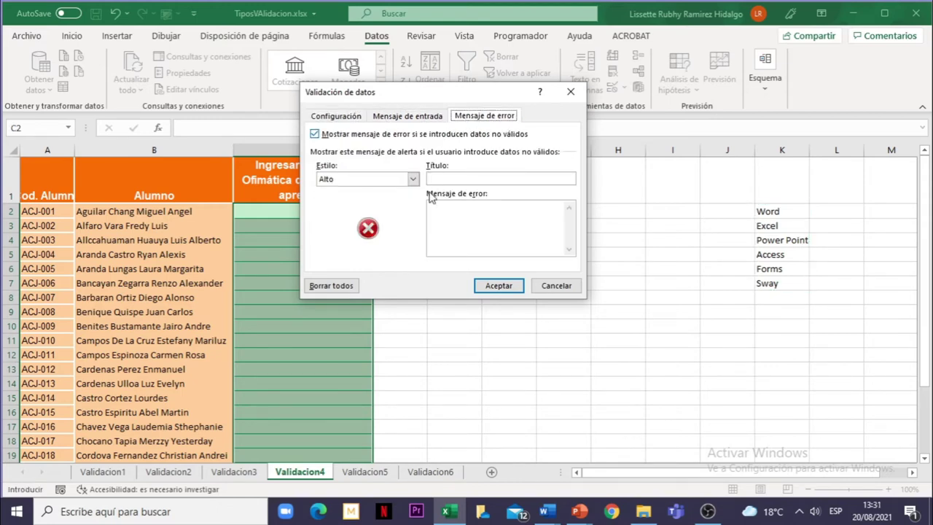
pyautogui.click(499, 286)
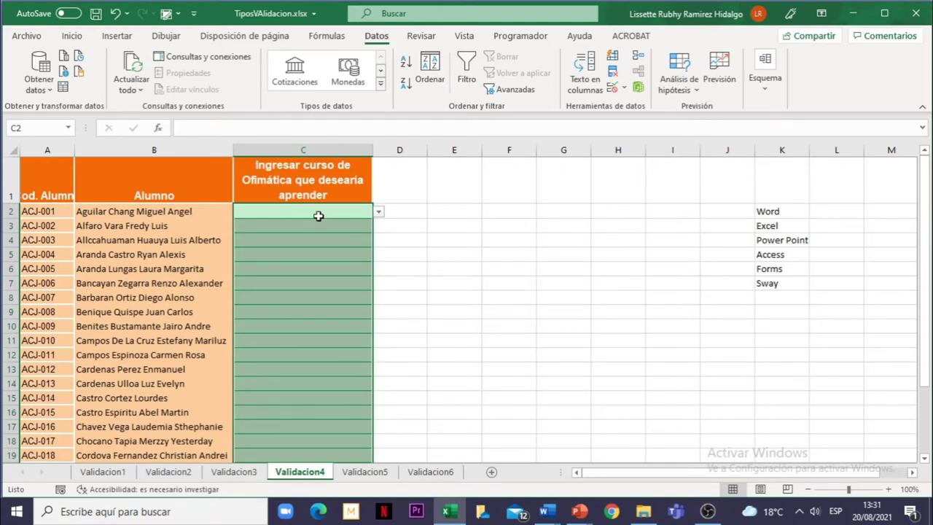
# Pick Power Point from C2's course dropdown
pyautogui.click(368, 210)
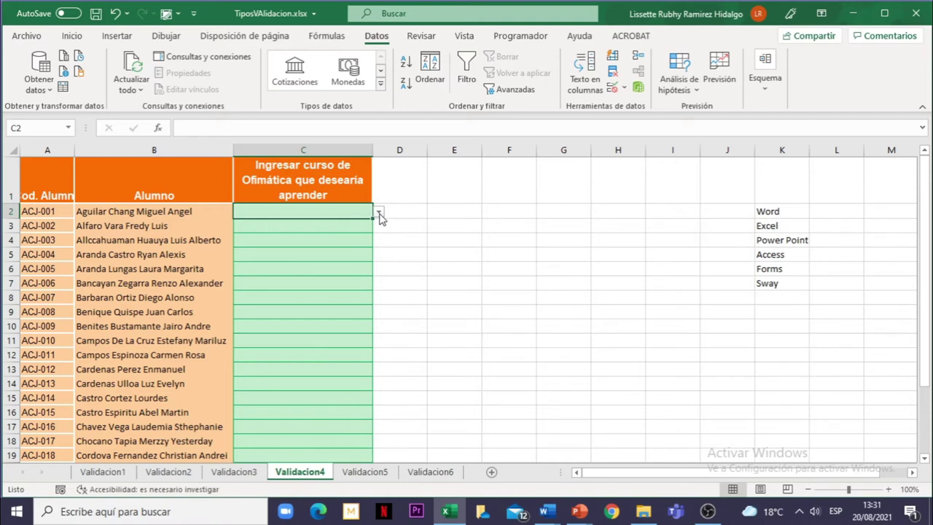
pyautogui.click(379, 213)
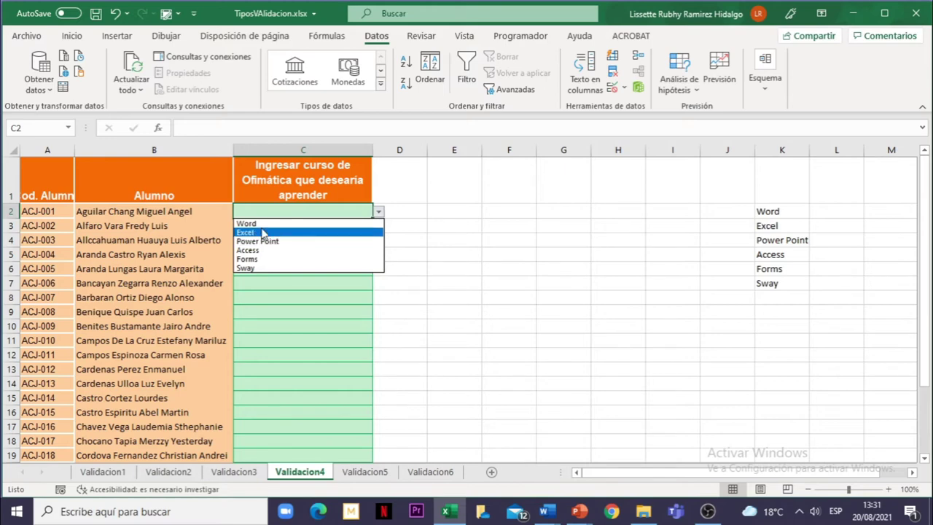
pyautogui.click(263, 241)
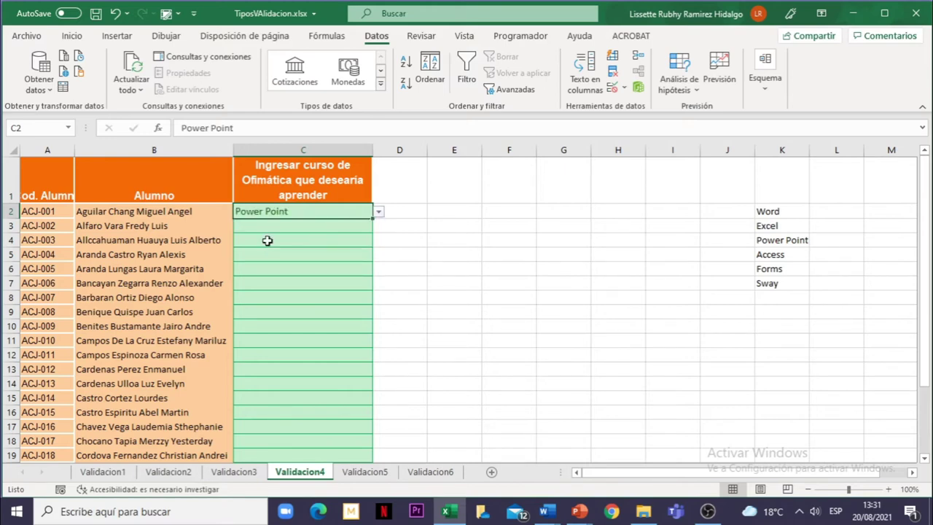
# Confirm misspelled 'Excell' is rejected in C3, enter Excel instead, then go to Validacion5
pyautogui.click(277, 226)
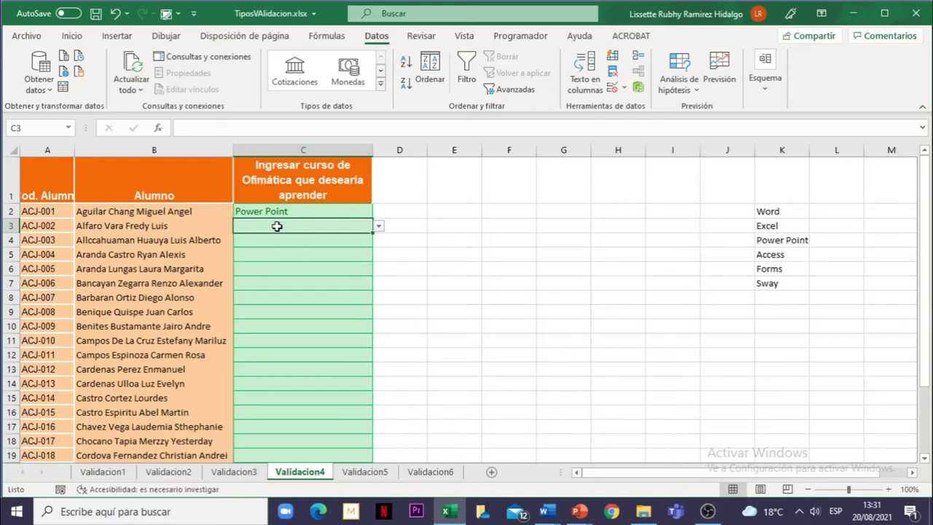
pyautogui.write('Excell')
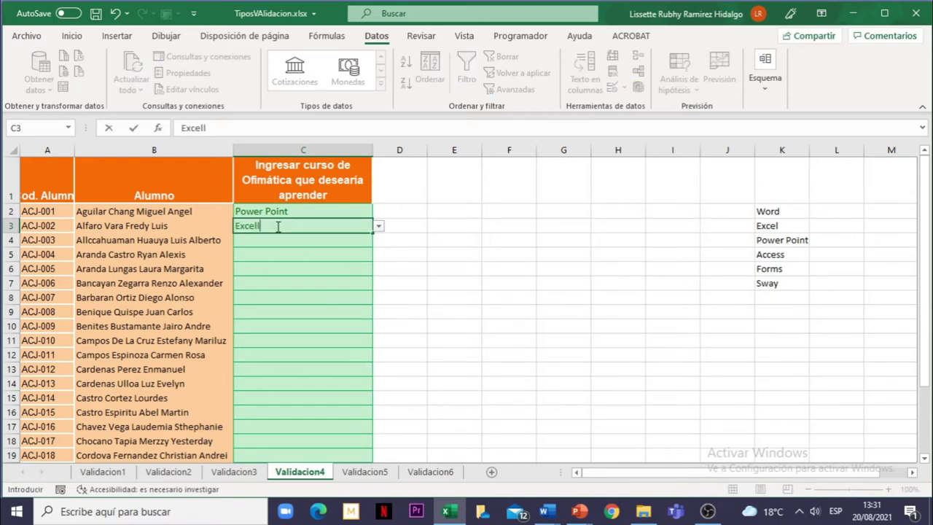
pyautogui.press('Return')
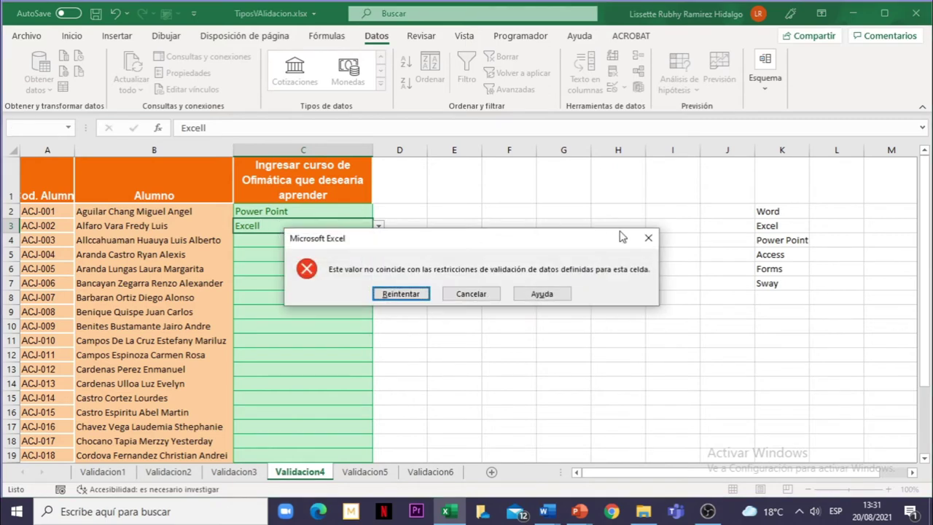
pyautogui.click(645, 239)
pyautogui.write('E')
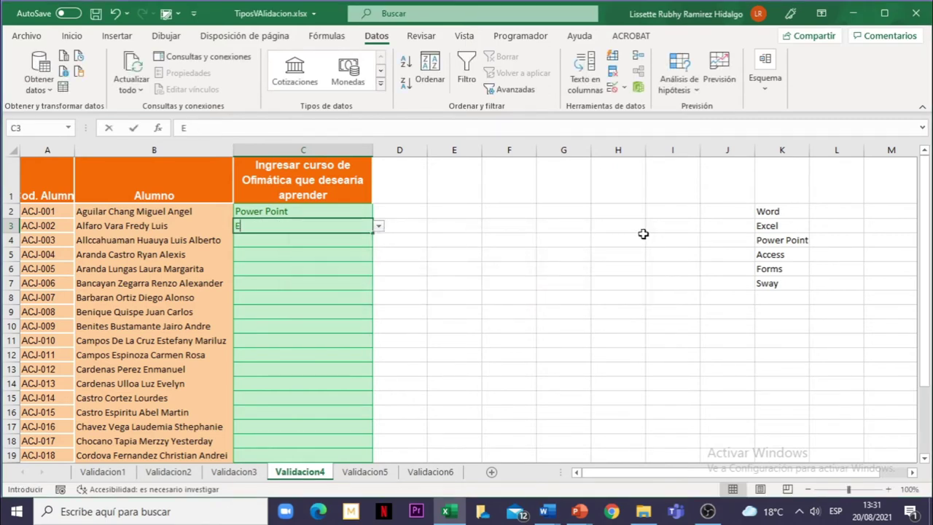
pyautogui.write('xcel')
pyautogui.press('Return')
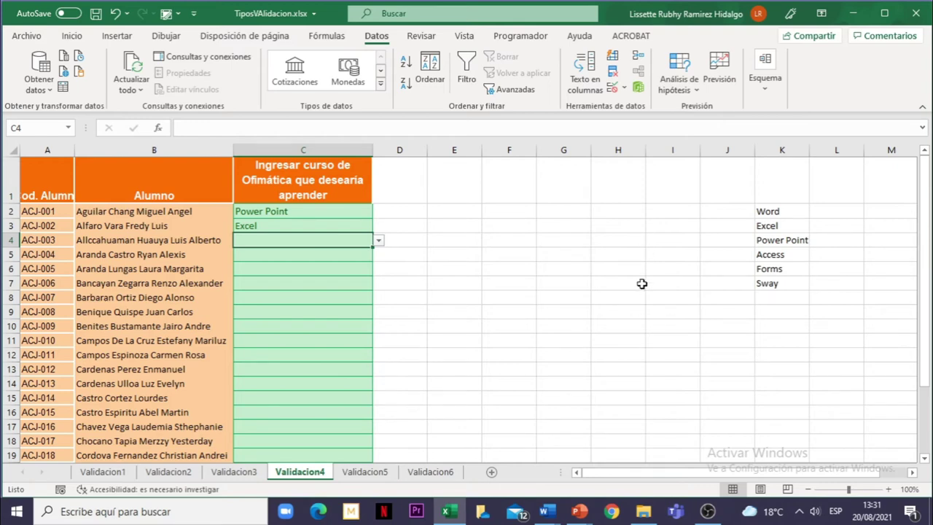
pyautogui.click(366, 473)
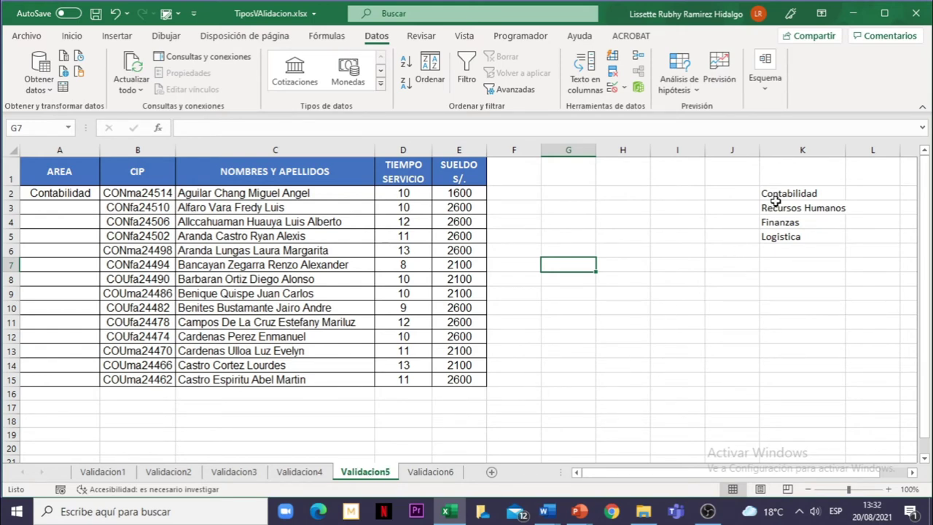
pyautogui.moveTo(774, 192); pyautogui.dragTo(777, 236)
pyautogui.write('areas')
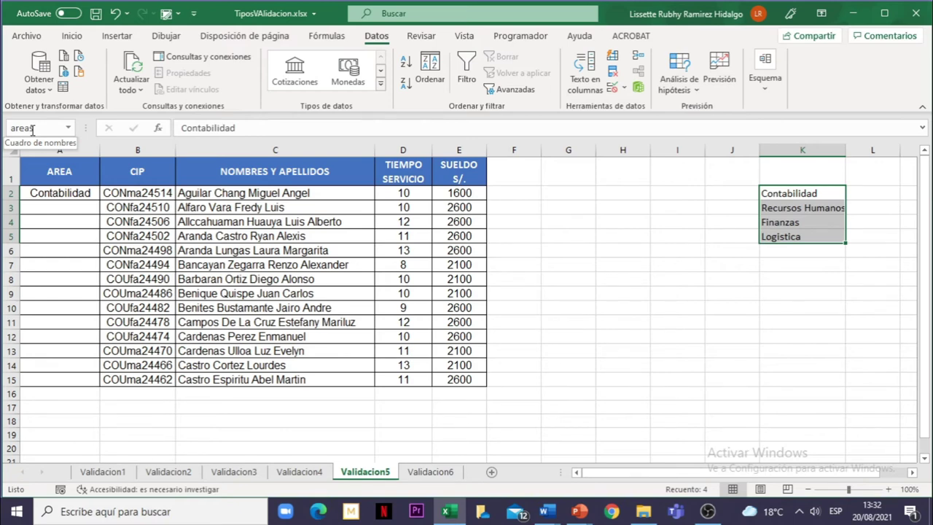
pyautogui.click(67, 192)
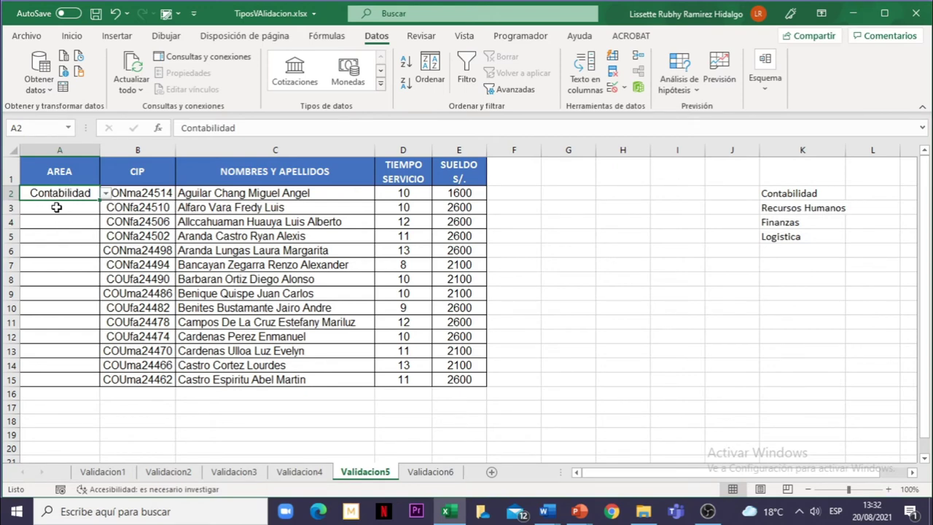
# Choose Finanzas for A3, Recursos Humanos for A5 and Logistica for A4 from the dropdowns
pyautogui.click(56, 207)
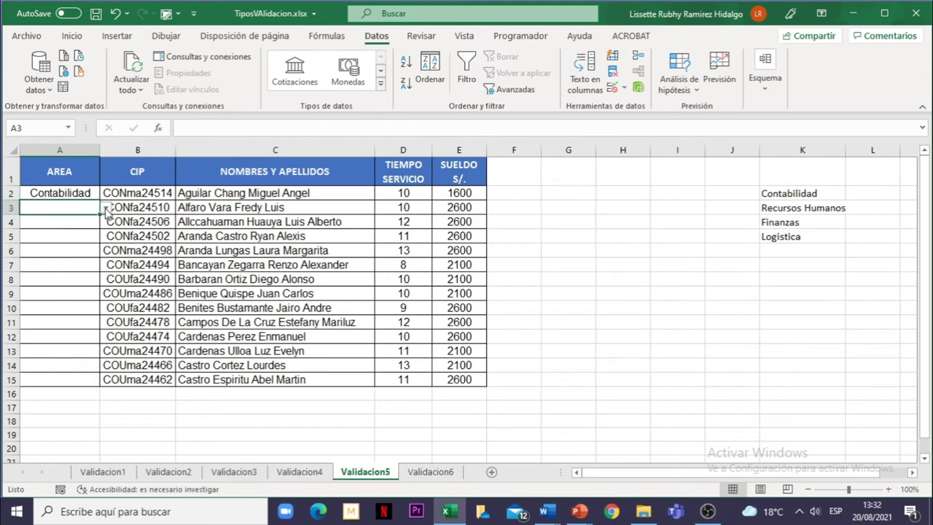
pyautogui.click(107, 208)
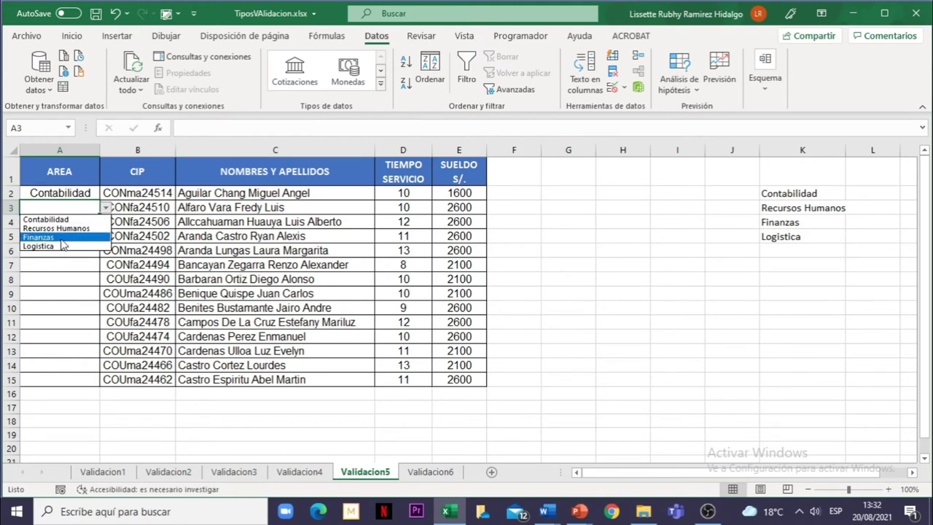
pyautogui.click(64, 237)
pyautogui.click(65, 236)
pyautogui.click(107, 237)
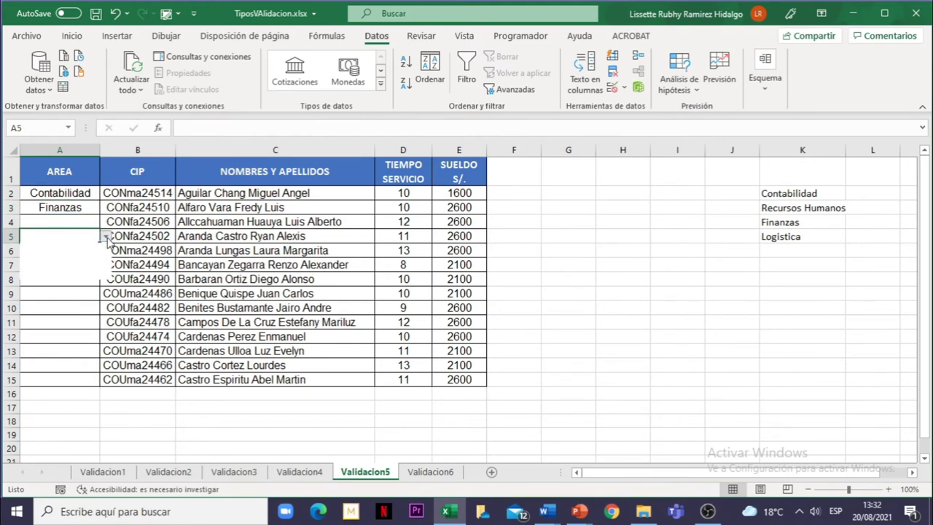
pyautogui.click(57, 256)
pyautogui.click(69, 222)
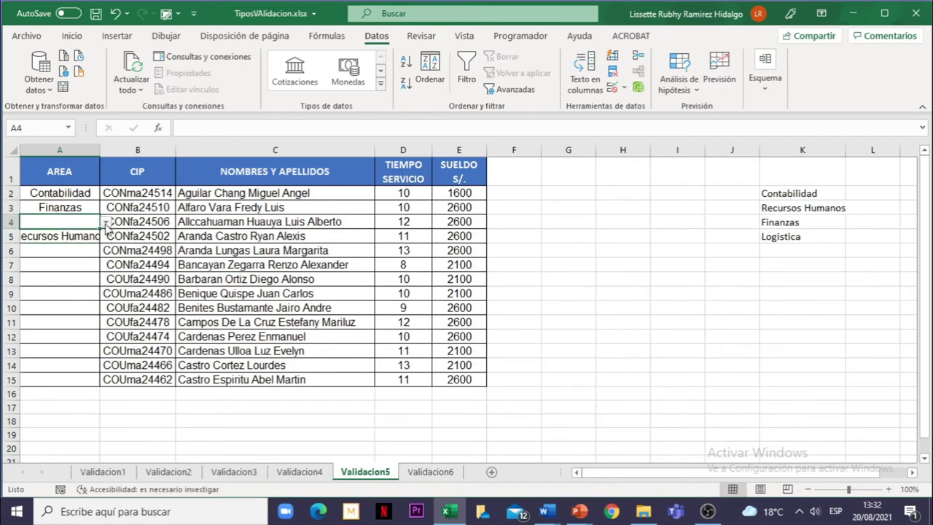
pyautogui.click(106, 221)
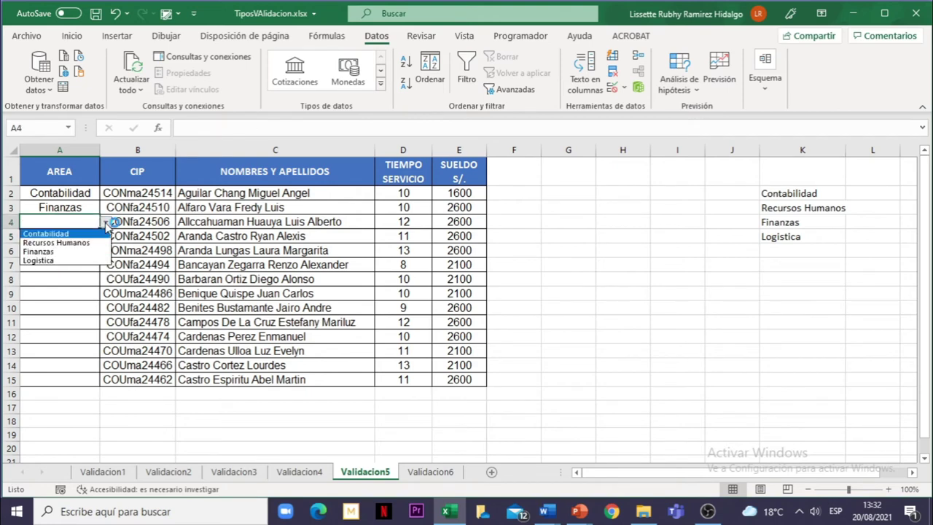
pyautogui.click(63, 260)
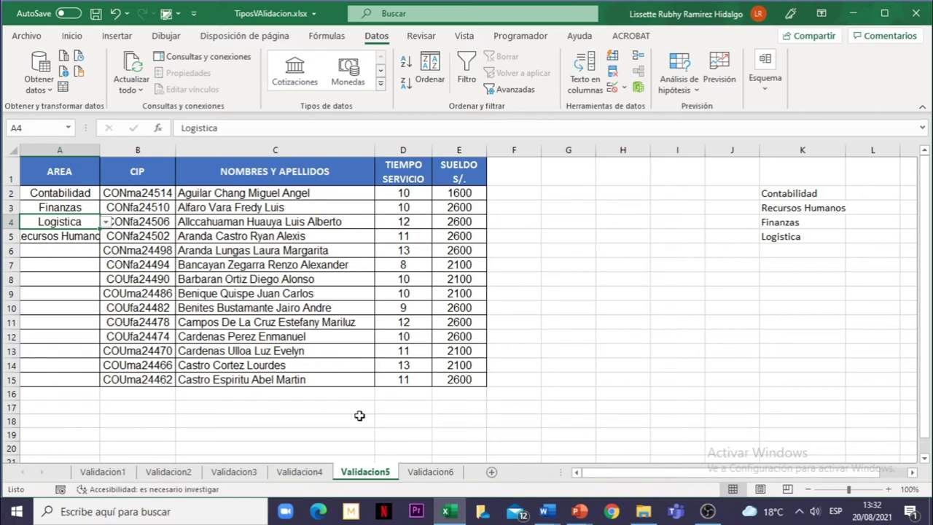
# On sheet Validacion6, select the course names Word through Sway in K2:K7
pyautogui.click(434, 476)
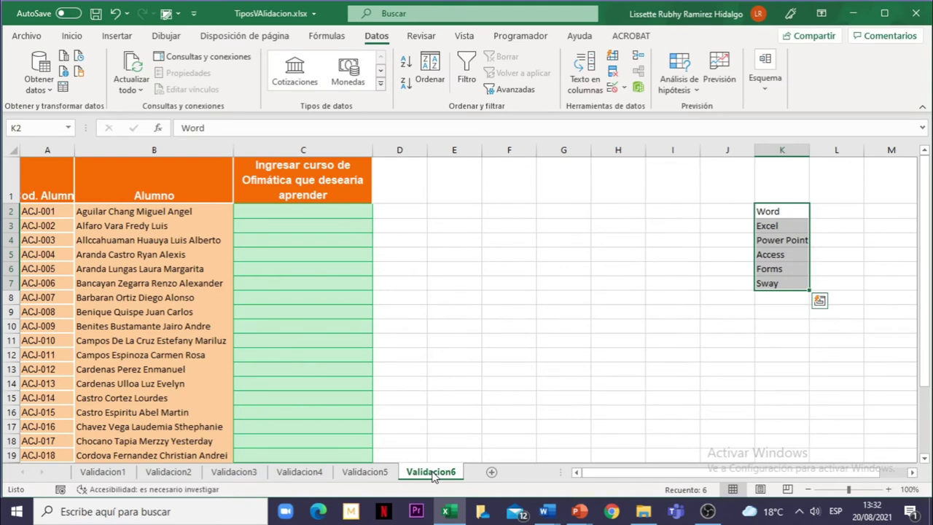
pyautogui.click(285, 214)
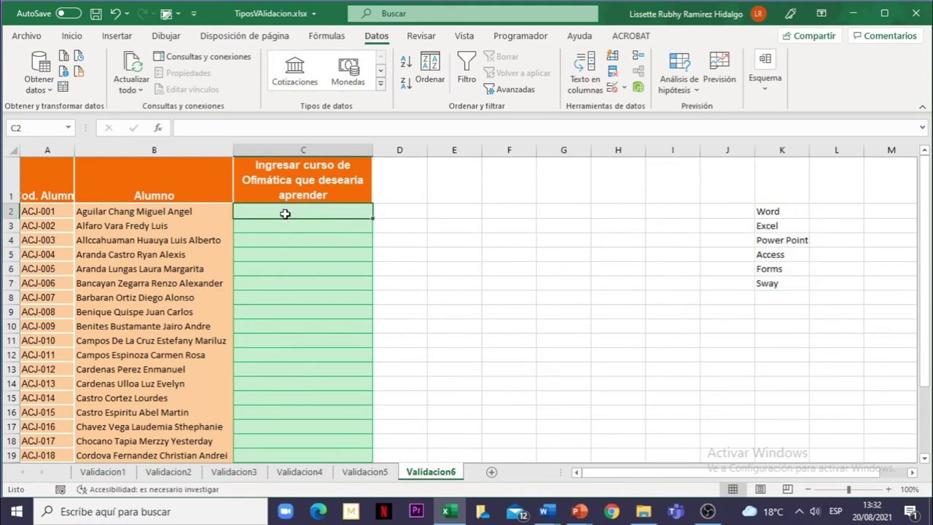
pyautogui.moveTo(285, 214)
pyautogui.mouseDown()
pyautogui.moveTo(287, 455)
pyautogui.moveTo(287, 433)
pyautogui.mouseUp()
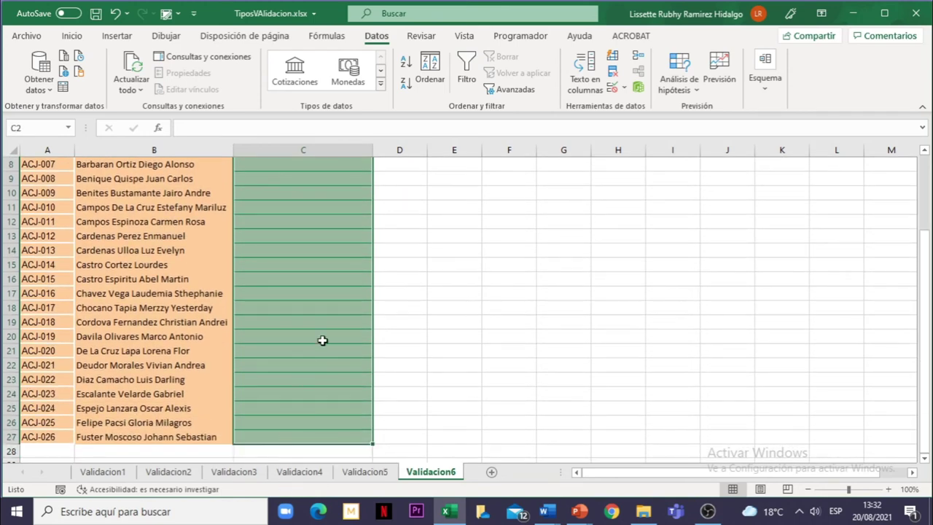
pyautogui.click(323, 299)
pyautogui.scroll(3, 311, 322)
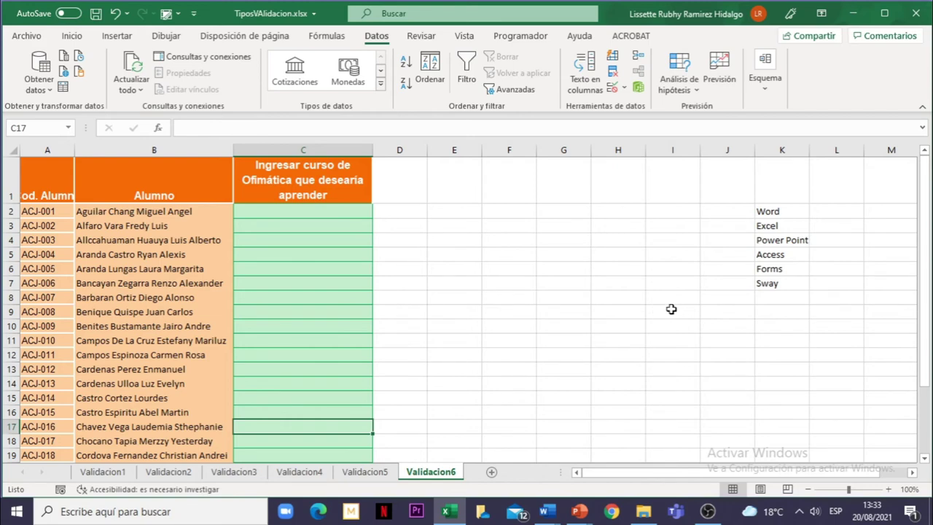
pyautogui.moveTo(779, 211); pyautogui.dragTo(778, 285)
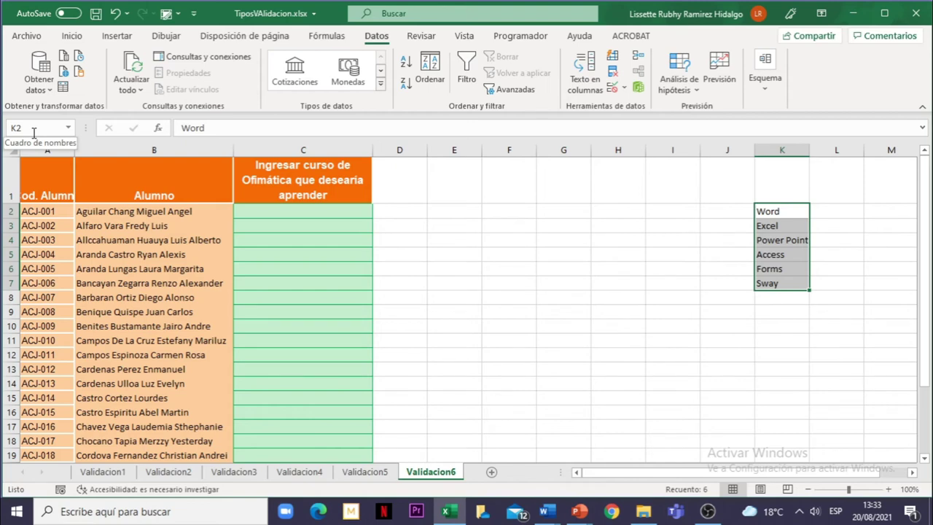
# Name the selected K2:K7 range 'cursos' through the Name Box
pyautogui.click(33, 128)
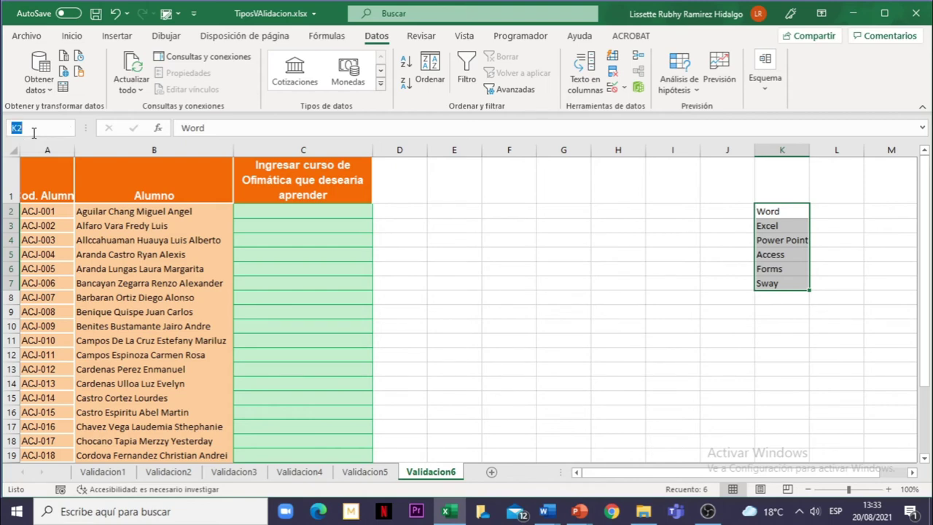
pyautogui.write('cursos')
pyautogui.press('Return')
# Reselect K2:K7 to verify the cursos name, then select the course cells in column C
pyautogui.click(606, 252)
pyautogui.moveTo(791, 212); pyautogui.dragTo(789, 281)
pyautogui.click(497, 270)
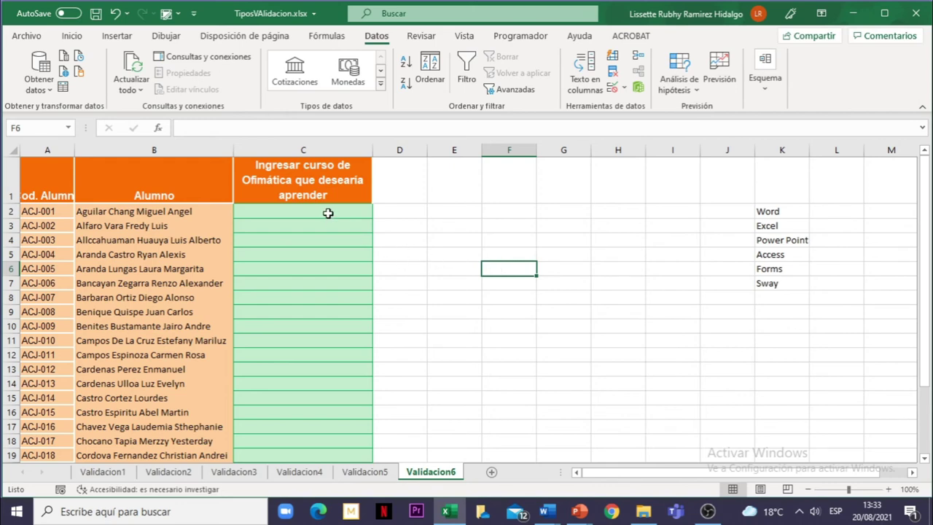
pyautogui.moveTo(329, 211)
pyautogui.mouseDown()
pyautogui.moveTo(335, 430)
pyautogui.moveTo(331, 419)
pyautogui.mouseUp()
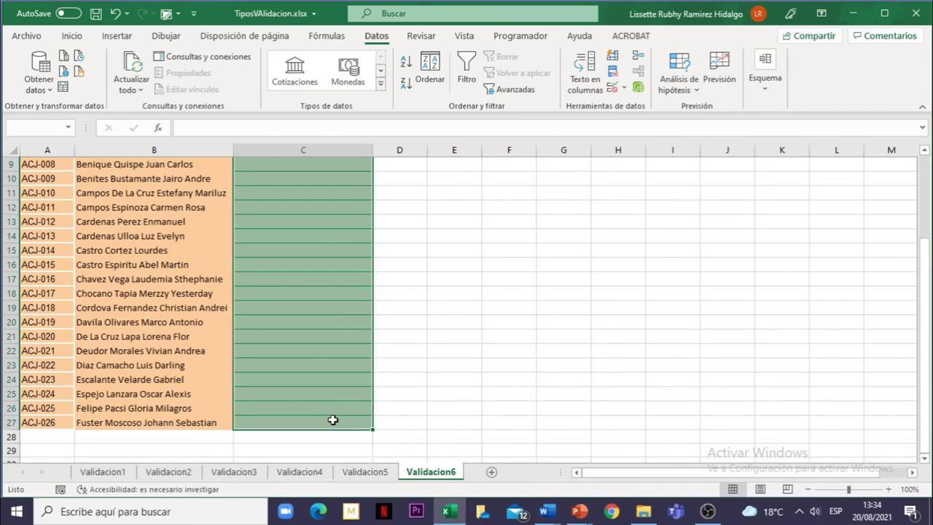
# Give the selected column C cells List validation with source =cursos and apply it
pyautogui.click(613, 89)
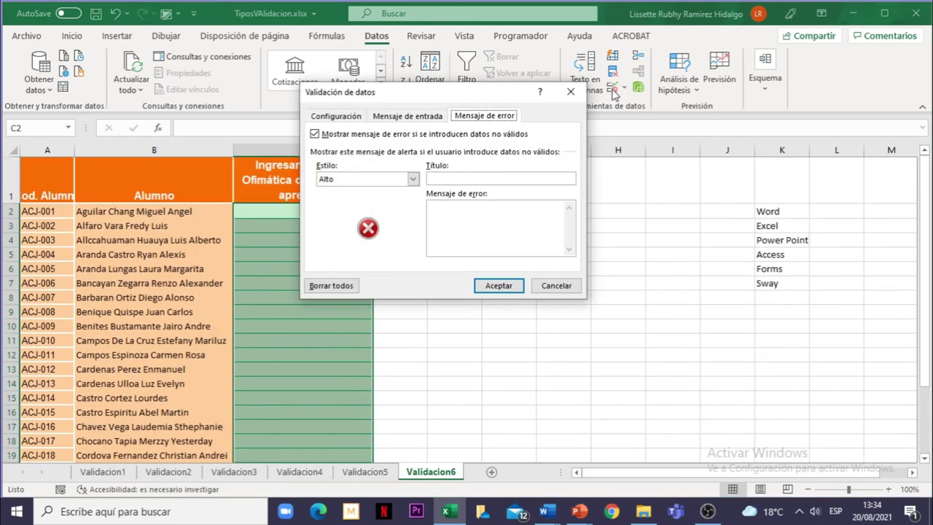
pyautogui.moveTo(431, 94); pyautogui.dragTo(453, 115)
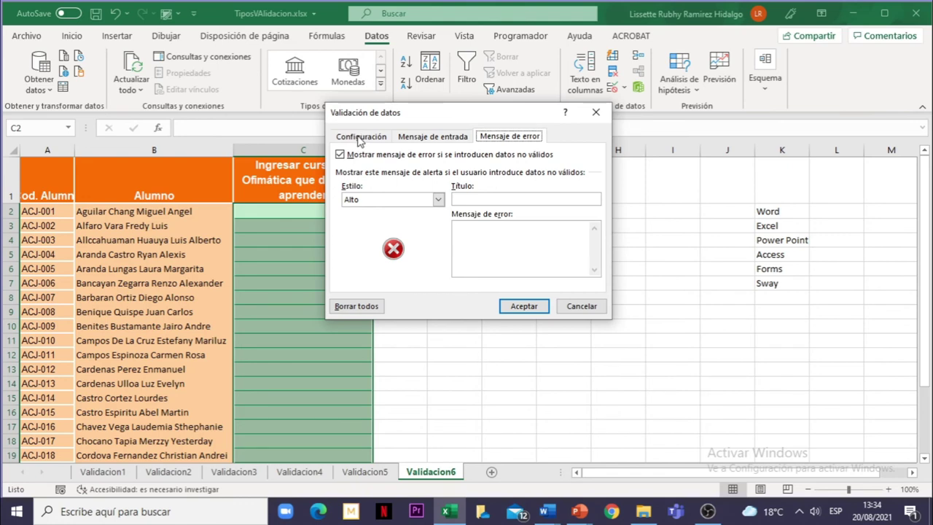
pyautogui.click(362, 139)
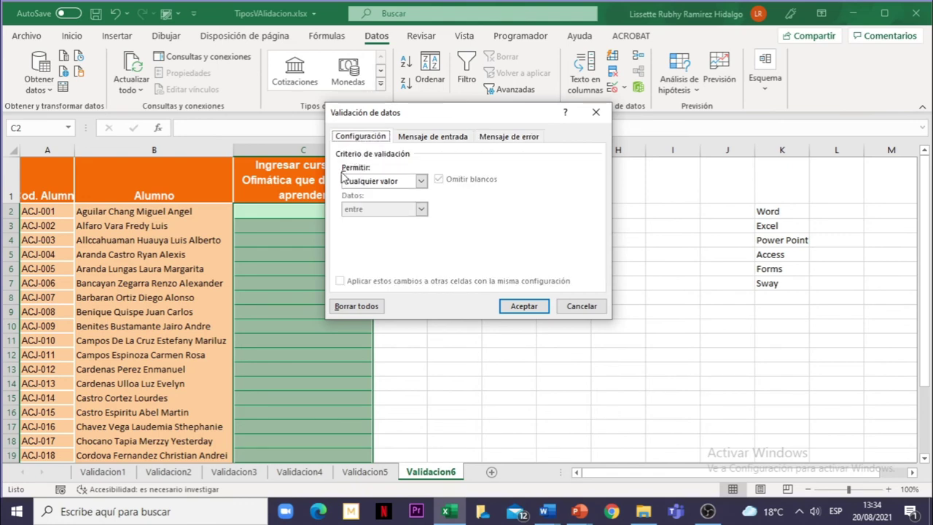
pyautogui.click(421, 182)
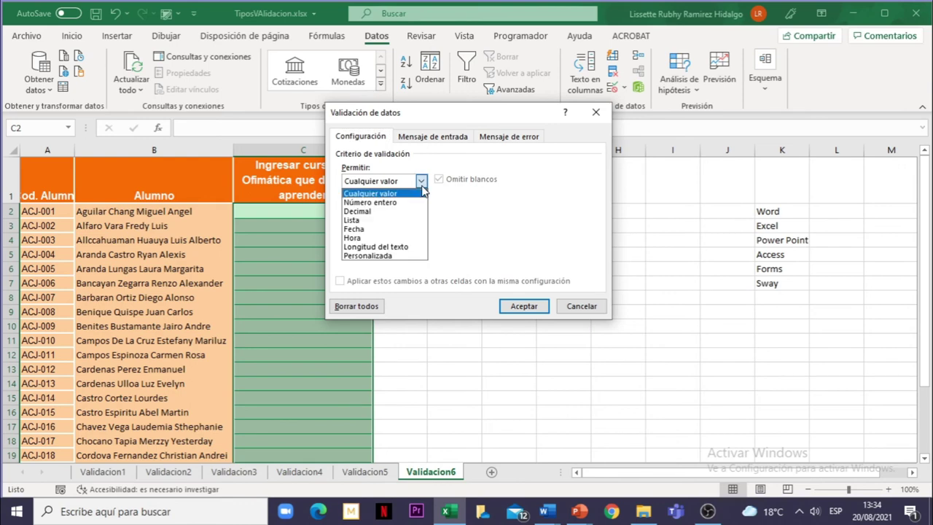
pyautogui.click(369, 217)
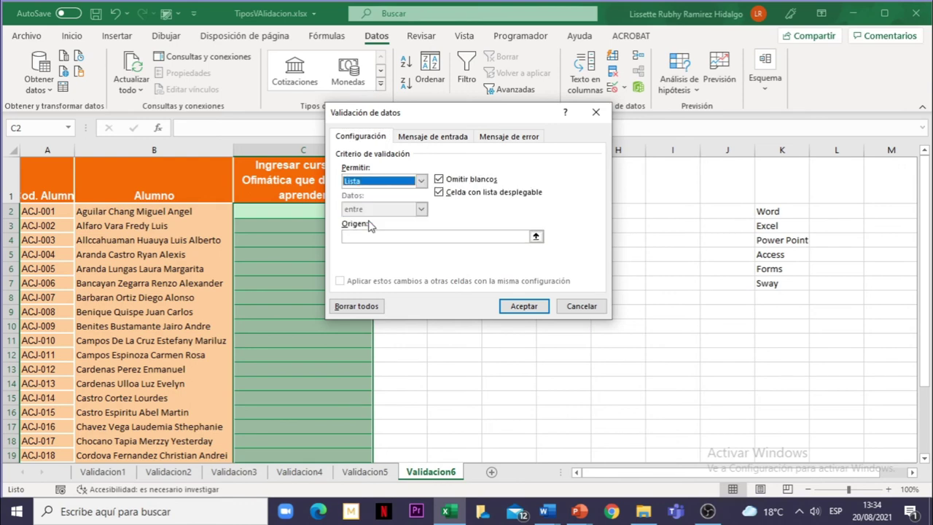
pyautogui.click(387, 236)
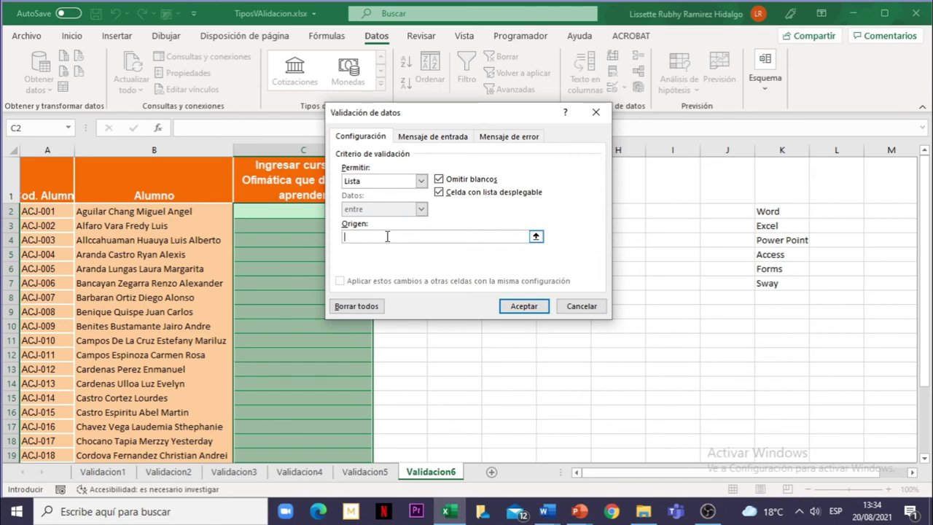
pyautogui.write('=cu')
pyautogui.write('rso')
pyautogui.write('s')
pyautogui.click(446, 136)
pyautogui.click(525, 137)
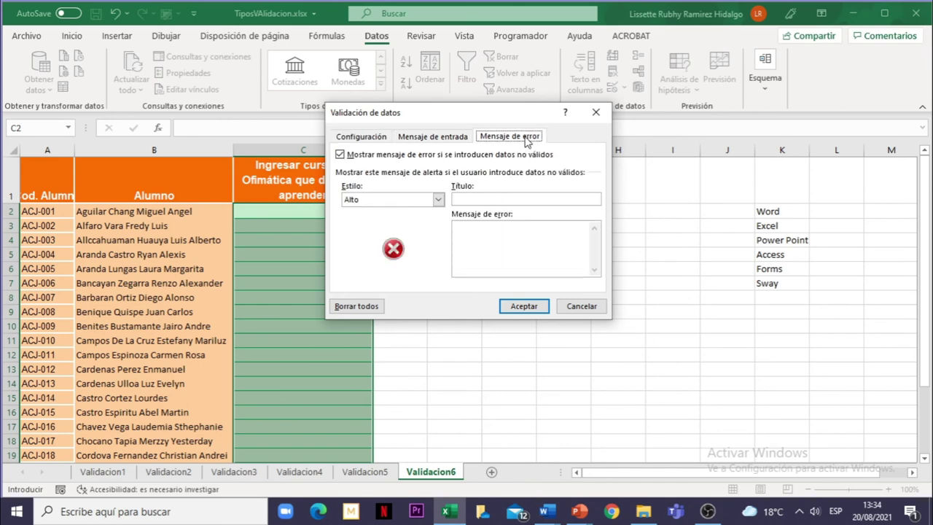
pyautogui.click(519, 309)
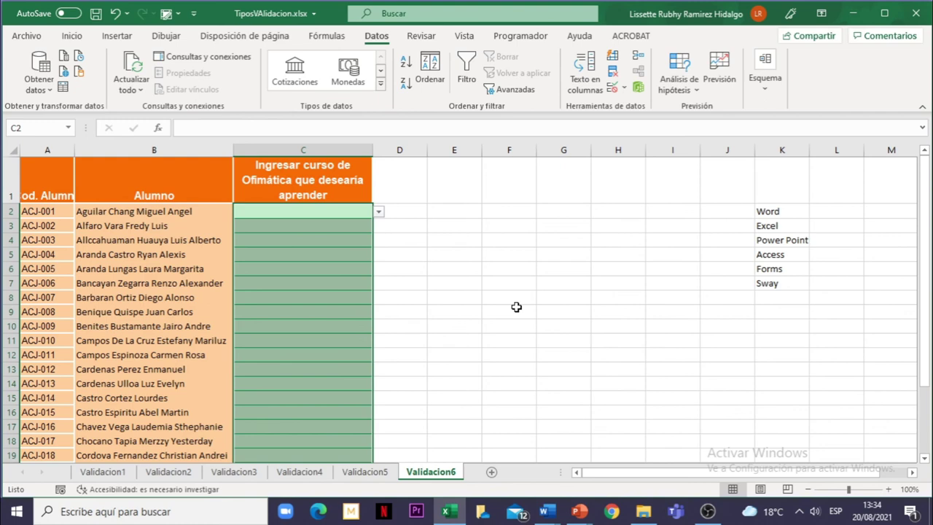
# Use each cell's dropdown: C2 Power Point, C3 Excel, C4 Forms, C5 Power Point
pyautogui.click(352, 212)
pyautogui.click(378, 213)
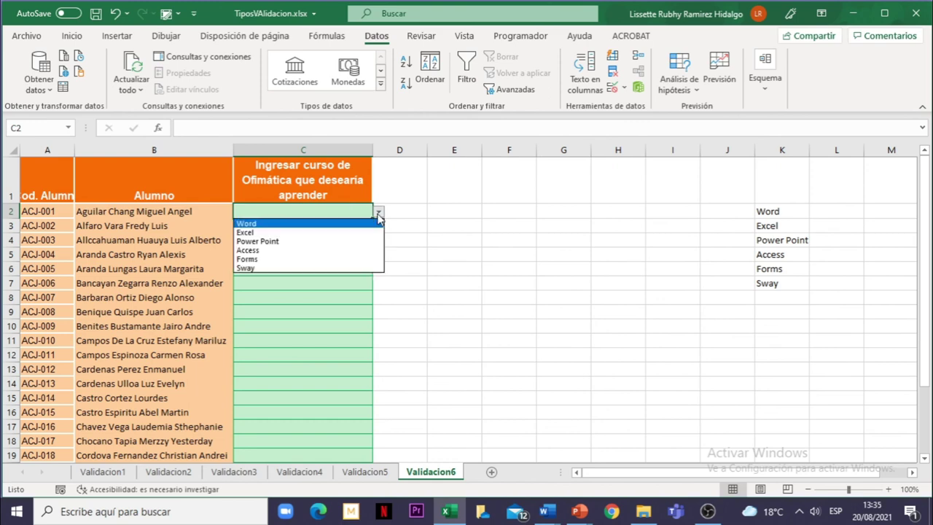
pyautogui.click(288, 241)
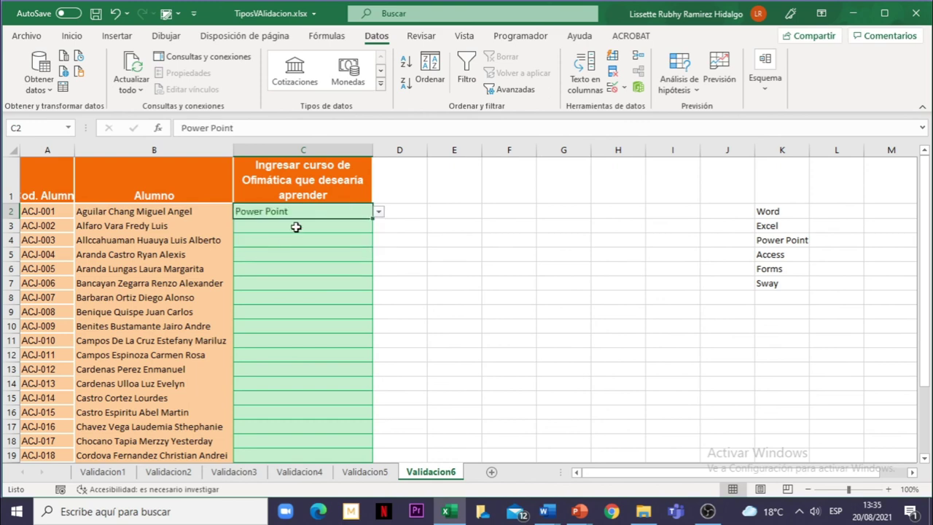
pyautogui.click(295, 227)
pyautogui.click(379, 227)
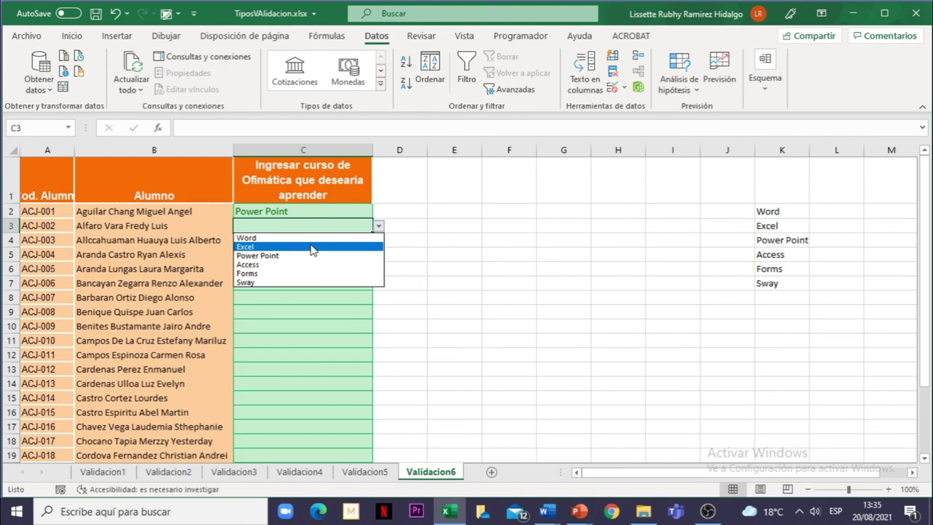
pyautogui.click(294, 247)
pyautogui.click(350, 243)
pyautogui.click(375, 244)
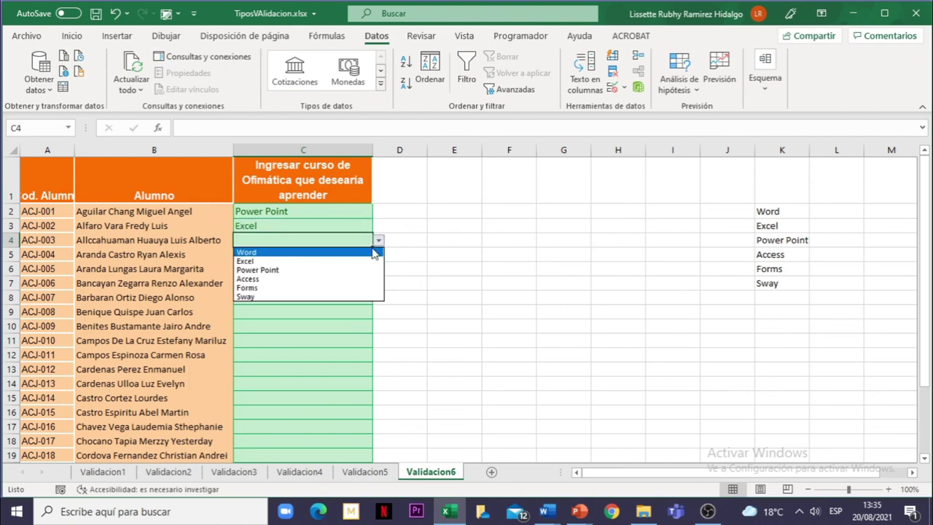
pyautogui.click(283, 285)
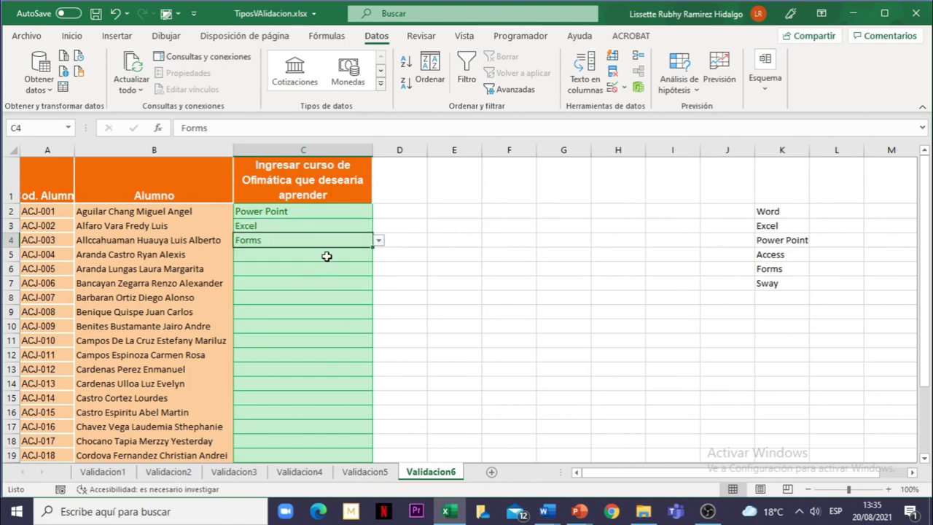
pyautogui.click(325, 255)
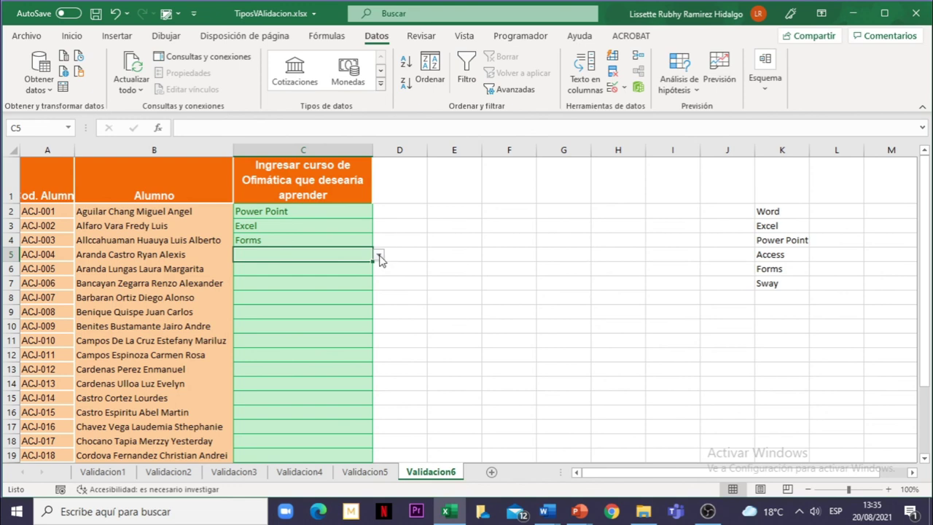
pyautogui.click(379, 255)
pyautogui.click(287, 284)
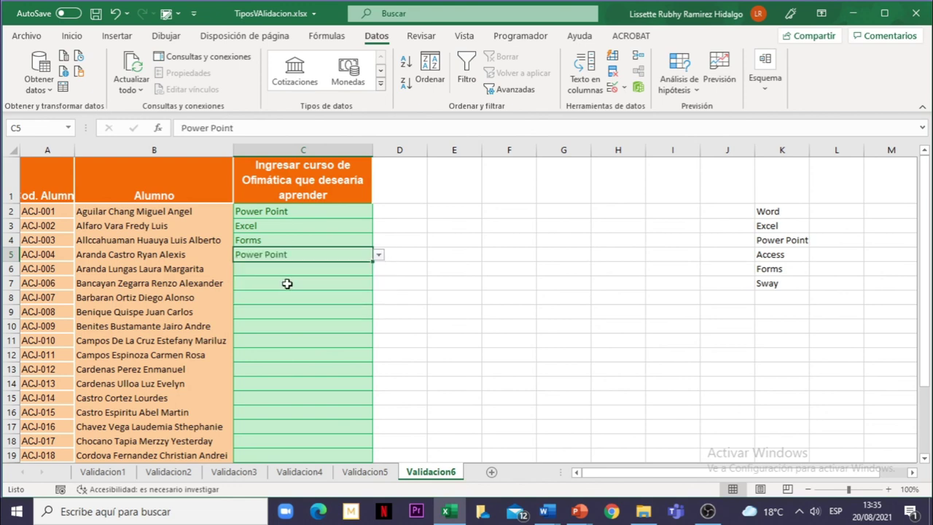